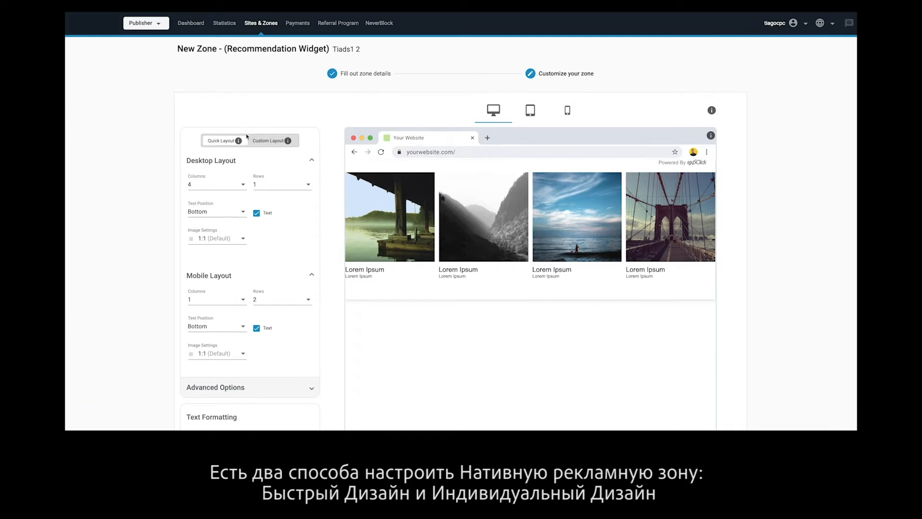
- Compare the Custom Layout and Quick Layout modes, keep Quick Layout, and set the desktop image ratio to 4:3
{"action": "left_click", "coordinate": [269, 141]}
{"action": "left_click", "coordinate": [224, 143]}
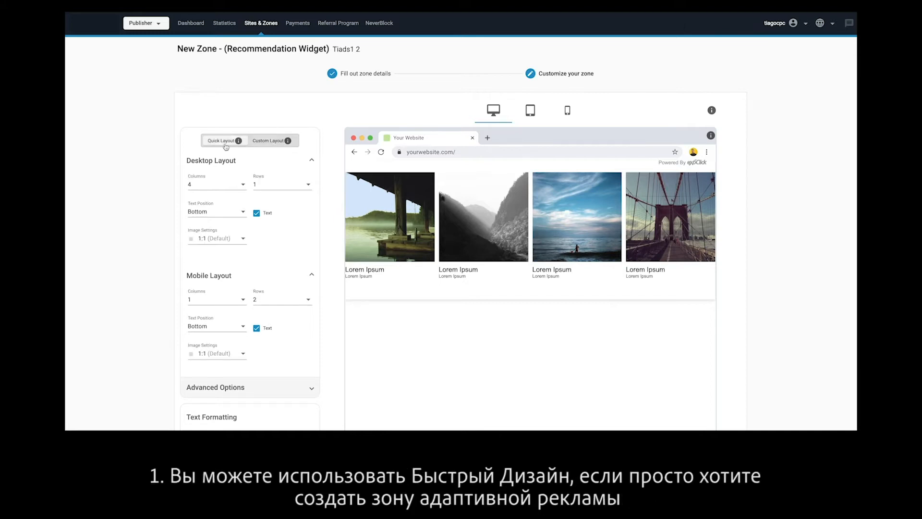
{"action": "left_click", "coordinate": [241, 239]}
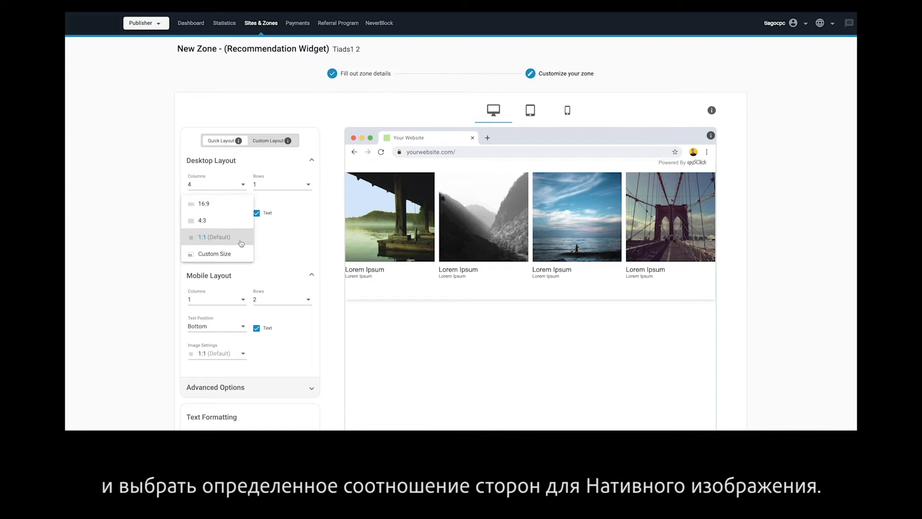
{"action": "left_click", "coordinate": [212, 220]}
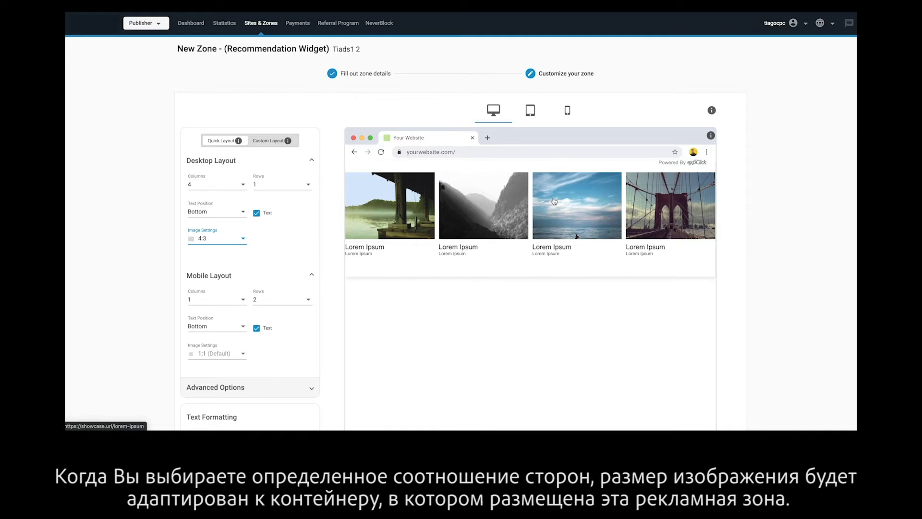
- Set the desktop layout's image settings to Custom Size
{"action": "left_click", "coordinate": [240, 239]}
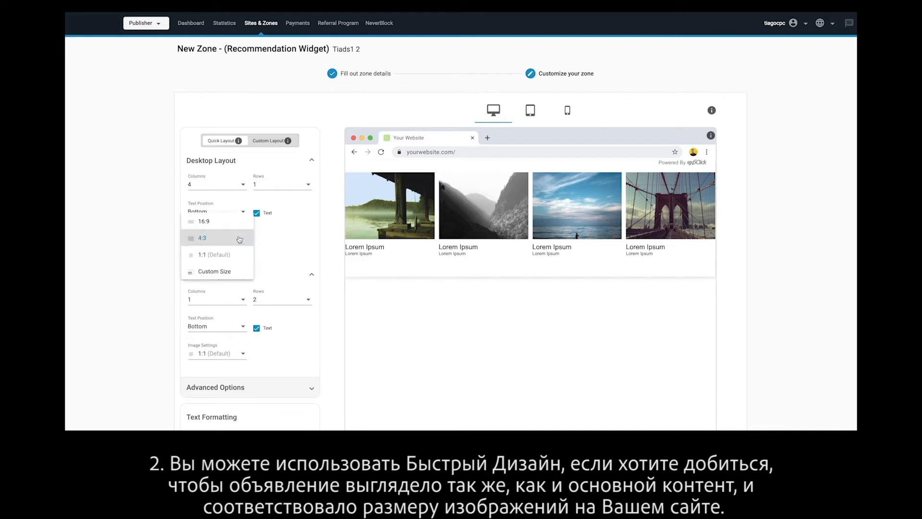
{"action": "left_click", "coordinate": [236, 274]}
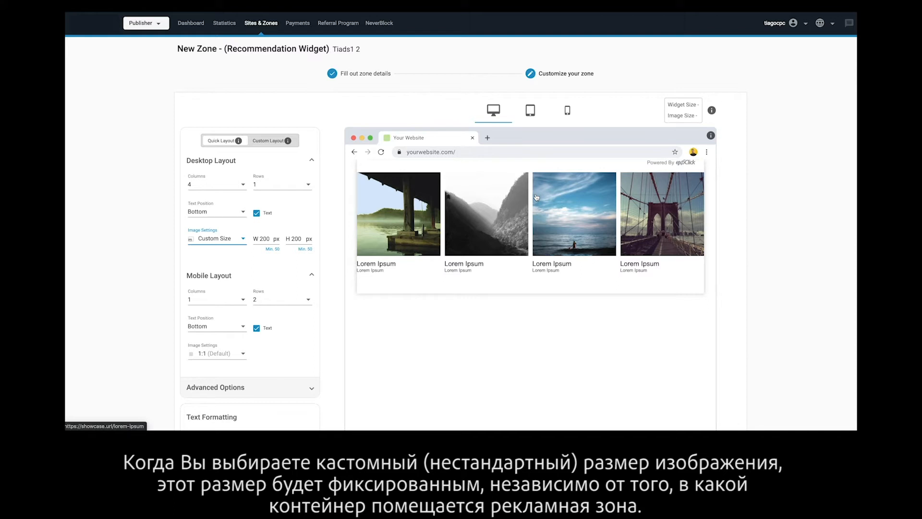
- Switch to Custom Layout and set the desktop widget to 700 px wide and 400 px high
{"action": "left_click", "coordinate": [274, 143]}
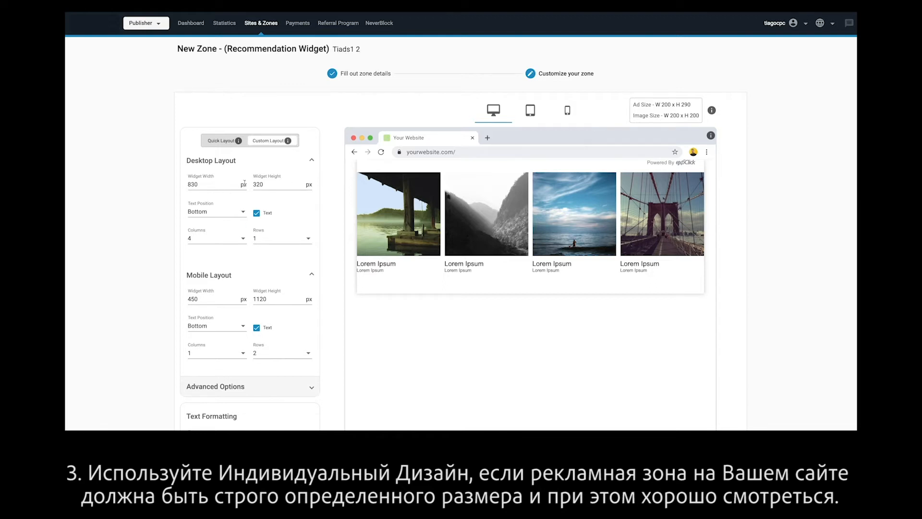
{"action": "left_click_drag", "start_coordinate": [223, 183], "coordinate": [186, 186]}
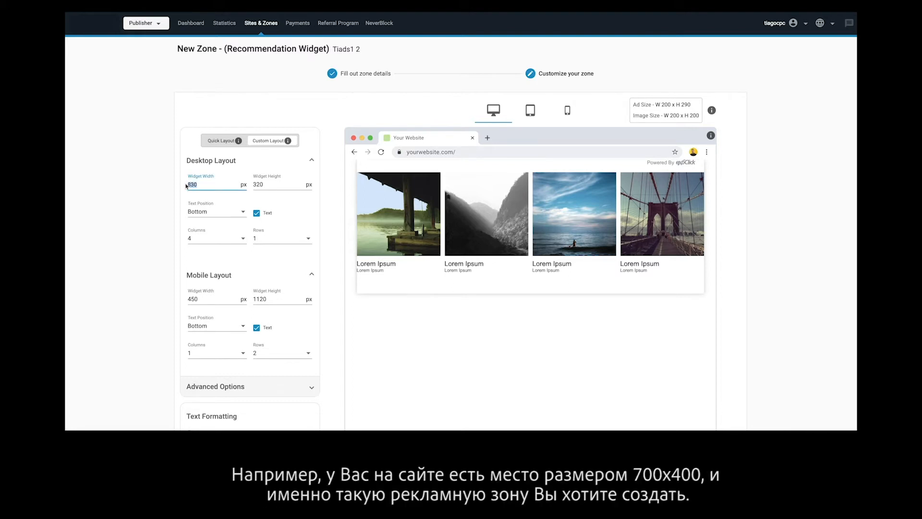
{"action": "type", "text": "7"}
{"action": "left_click_drag", "start_coordinate": [268, 185], "coordinate": [250, 184]}
{"action": "type", "text": "400"}
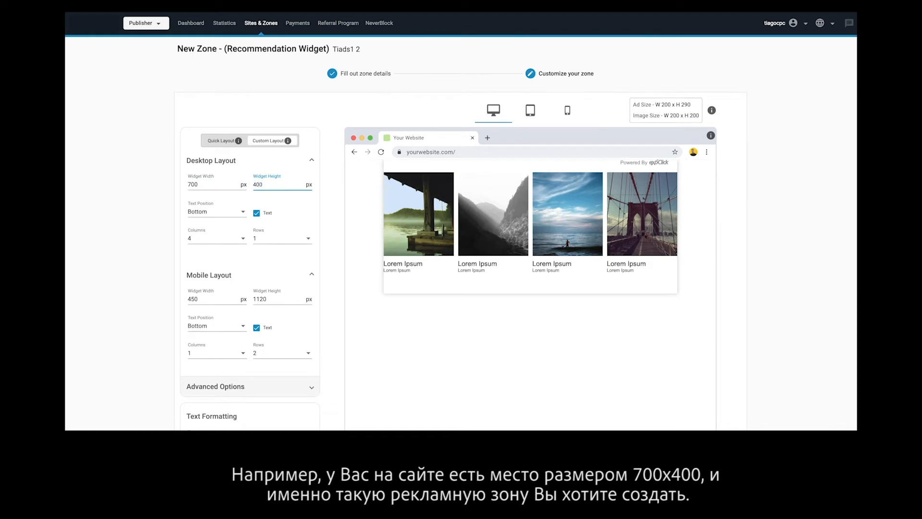
{"action": "left_click", "coordinate": [287, 204]}
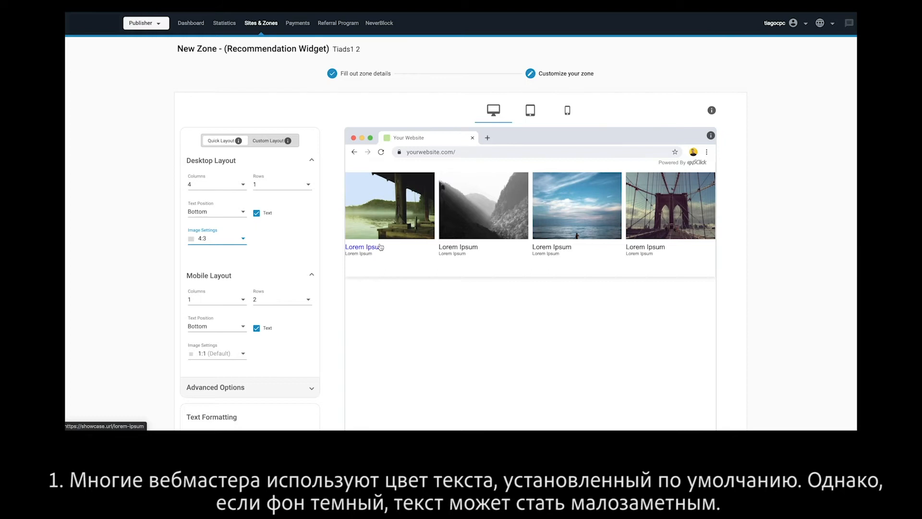
- Set the font color of the ad titles to #010000 in the text formatting settings
{"action": "scroll", "coordinate": [330, 254], "scroll_direction": "down", "scroll_amount": 5}
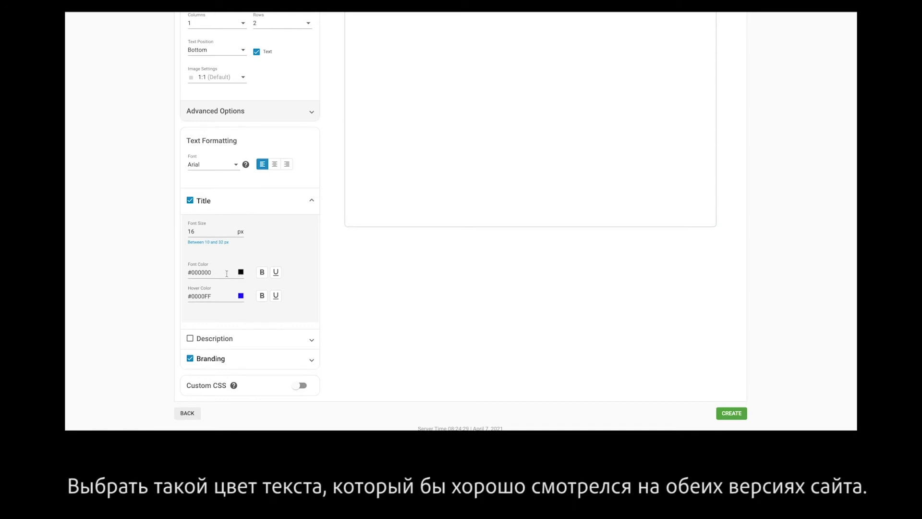
{"action": "left_click", "coordinate": [240, 272]}
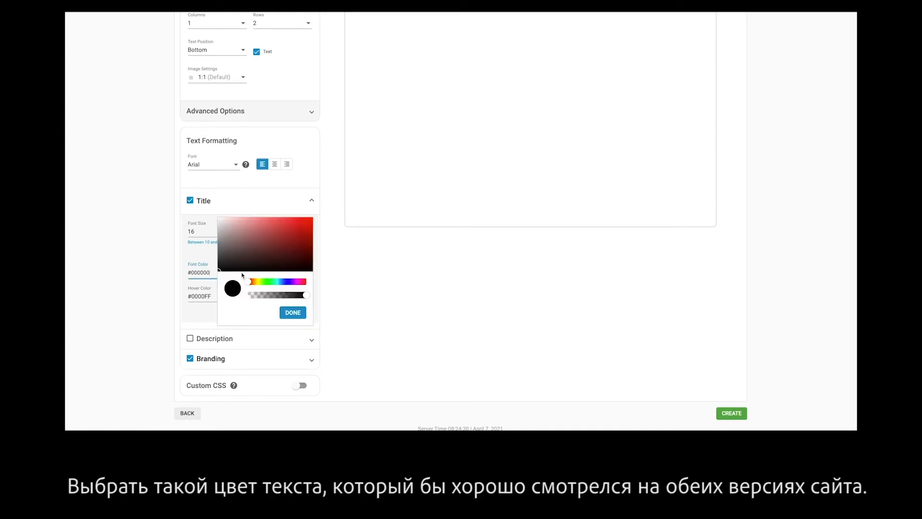
{"action": "left_click", "coordinate": [286, 243]}
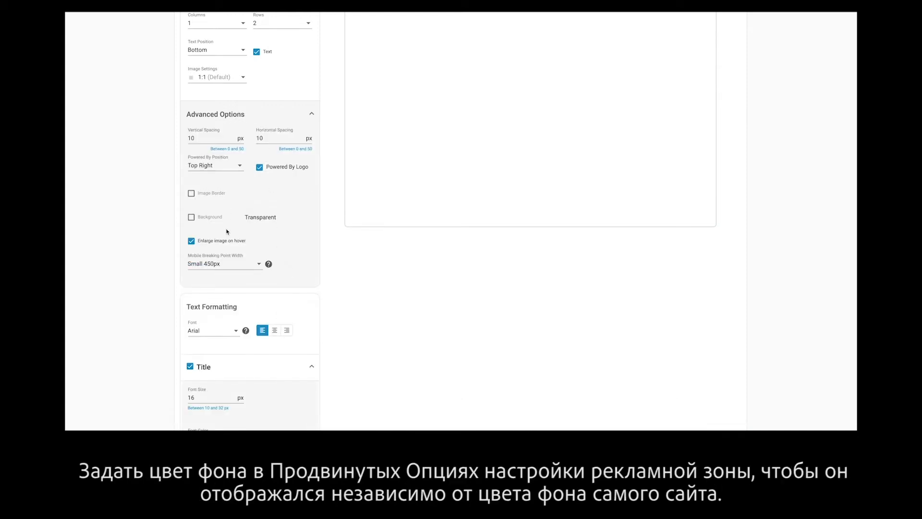
- Enable the zone background in the advanced options and pick a color for it
{"action": "left_click", "coordinate": [194, 219]}
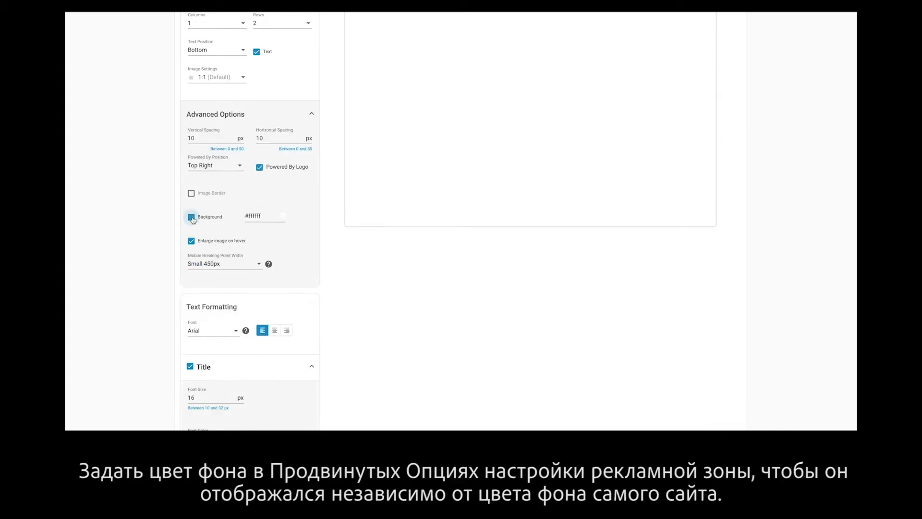
{"action": "left_click", "coordinate": [262, 216]}
{"action": "left_click_drag", "start_coordinate": [267, 115], "coordinate": [270, 111]}
{"action": "left_click", "coordinate": [266, 197]}
- Set the desktop layout to 6 columns and 3 rows, and reduce the title font size to 12 px
{"action": "scroll", "coordinate": [311, 237], "scroll_direction": "up", "scroll_amount": 5}
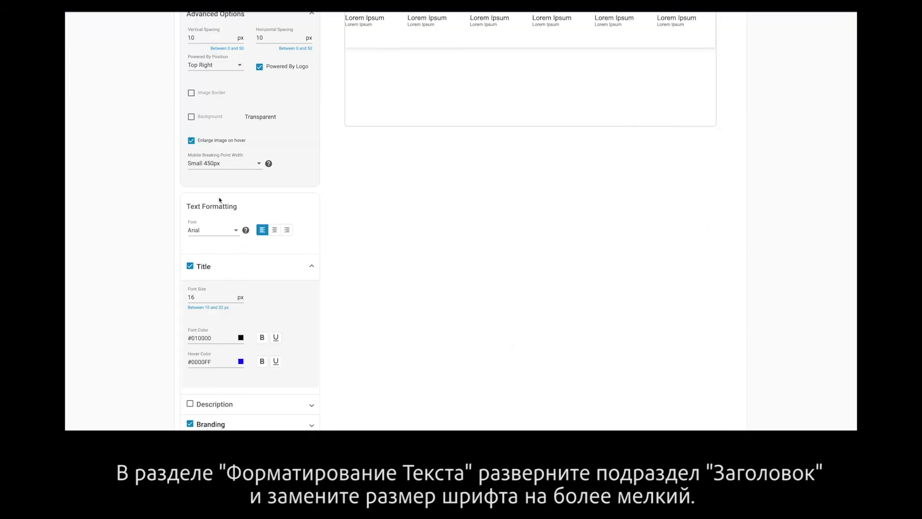
{"action": "left_click", "coordinate": [222, 341]}
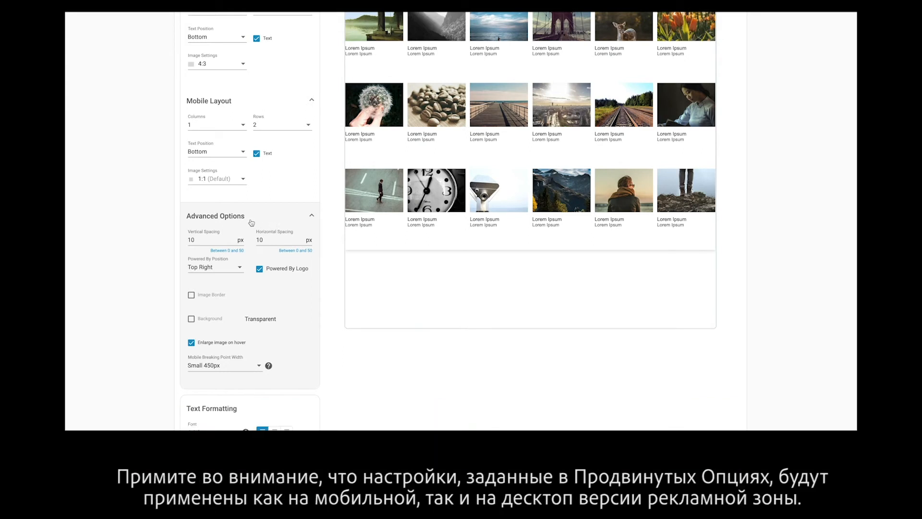
{"action": "scroll", "coordinate": [247, 220], "scroll_direction": "up", "scroll_amount": 4}
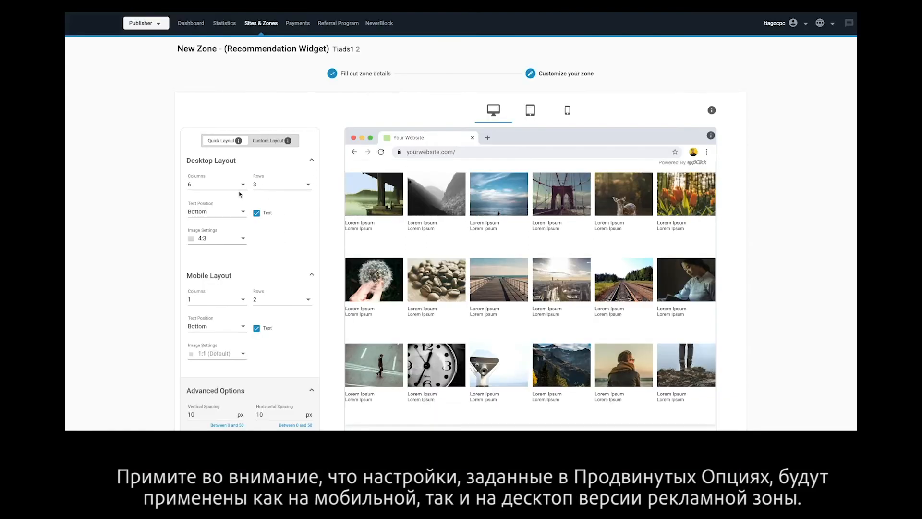
- Set vertical and horizontal spacing to 20 px, and toggle the Powered By logo off and on, positioning it Top Left
{"action": "scroll", "coordinate": [252, 298], "scroll_direction": "down", "scroll_amount": 5}
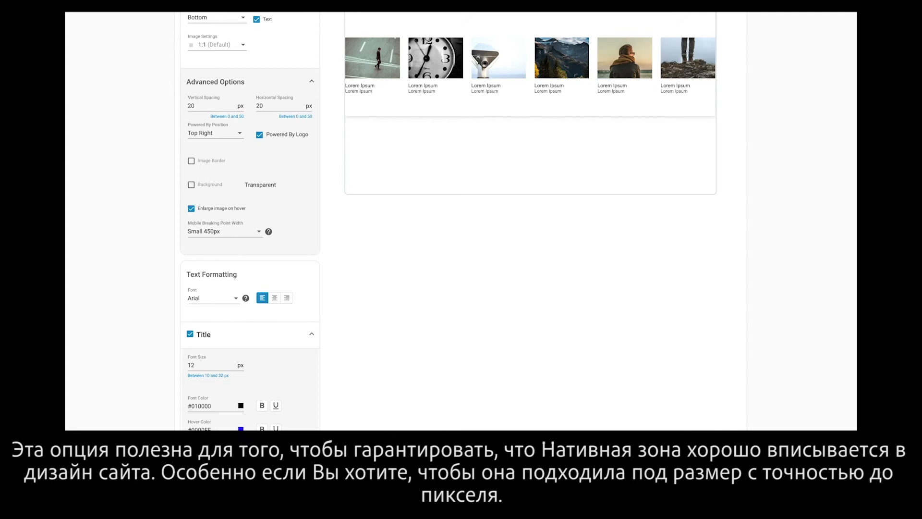
{"action": "scroll", "coordinate": [530, 216], "scroll_direction": "up", "scroll_amount": 5}
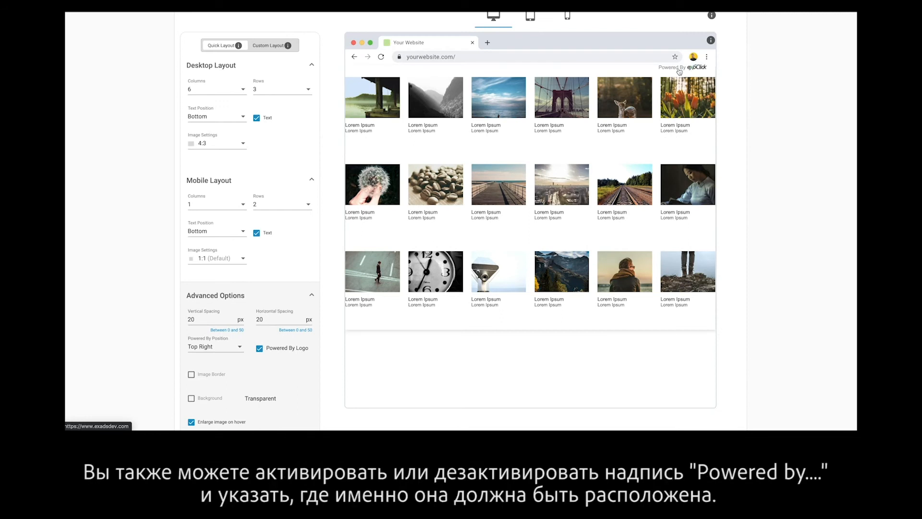
{"action": "left_click", "coordinate": [259, 349]}
{"action": "left_click", "coordinate": [259, 349]}
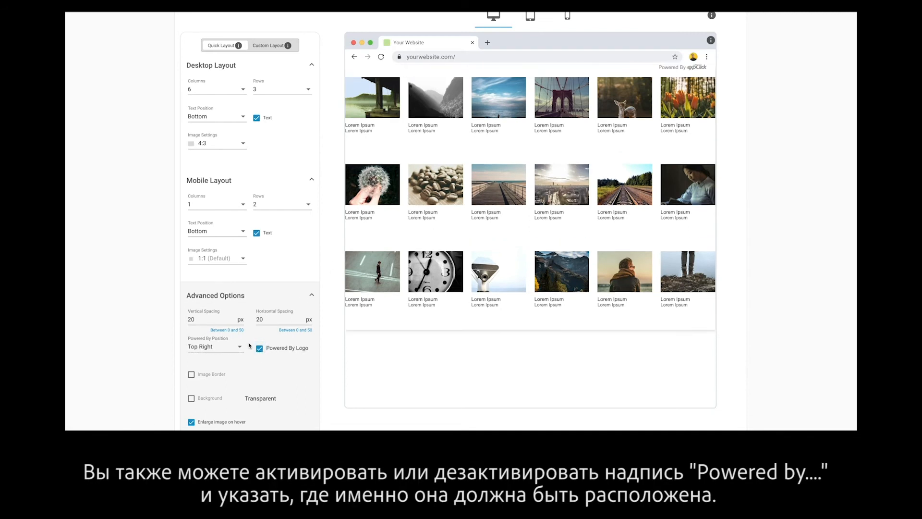
{"action": "left_click", "coordinate": [240, 350]}
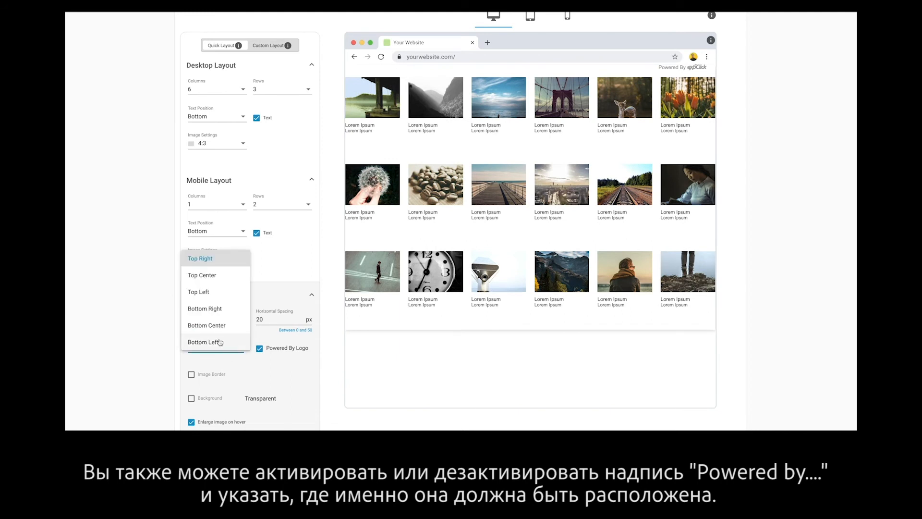
{"action": "left_click", "coordinate": [215, 292]}
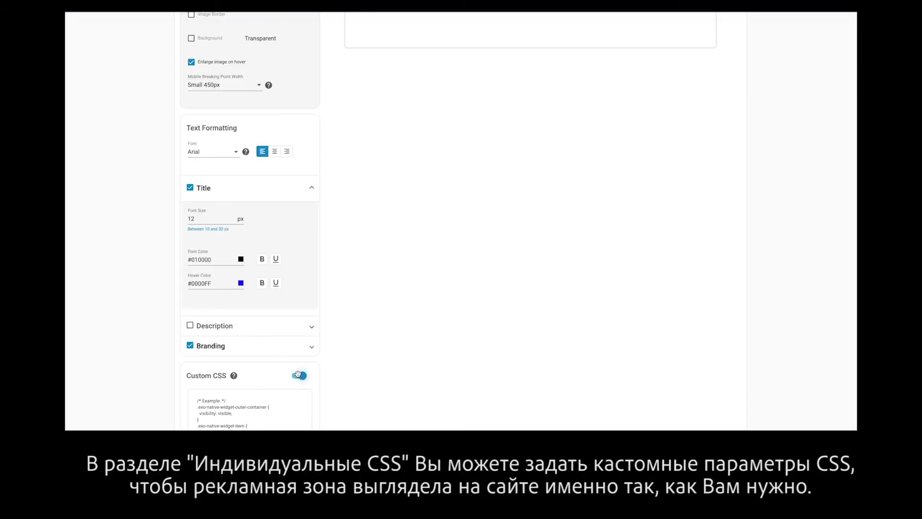
- Add a custom CSS rule that sets text-align:center for the .exo-native-widget-outer-container class
{"action": "scroll", "coordinate": [283, 315], "scroll_direction": "down", "scroll_amount": 3}
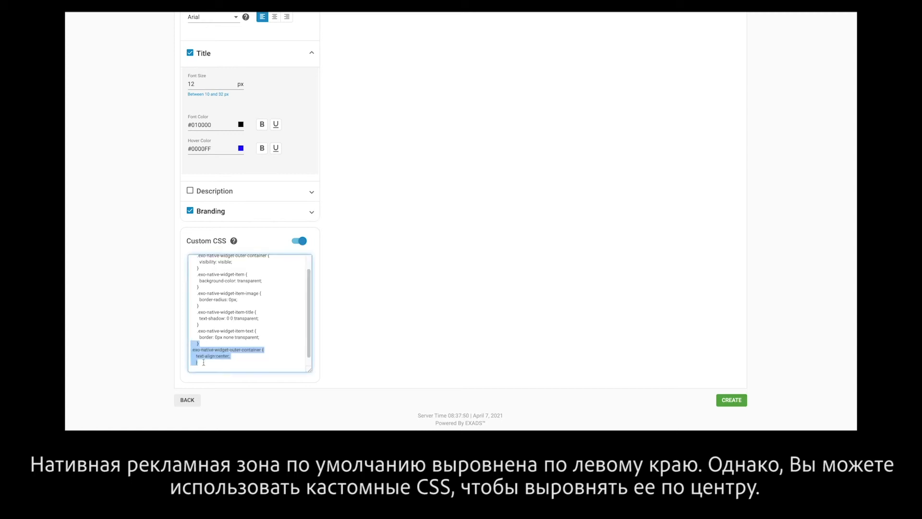
{"action": "left_click", "coordinate": [205, 365]}
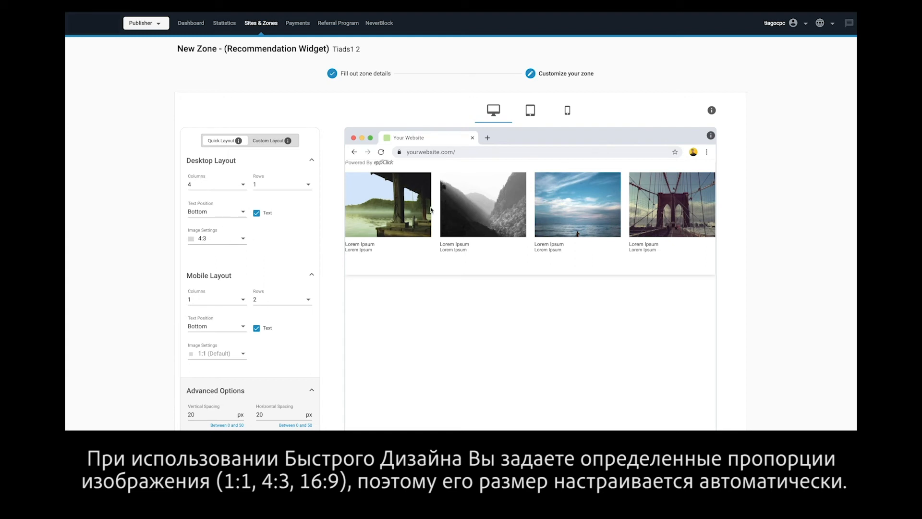
{"action": "scroll", "coordinate": [259, 192], "scroll_direction": "down", "scroll_amount": 1}
{"action": "scroll", "coordinate": [259, 192], "scroll_direction": "down", "scroll_amount": 2}
{"action": "scroll", "coordinate": [259, 192], "scroll_direction": "up", "scroll_amount": 3}
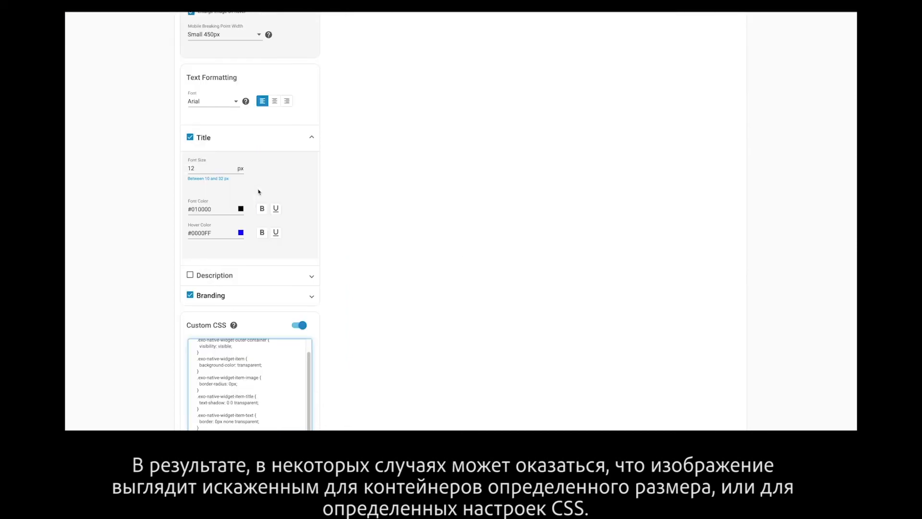
{"action": "scroll", "coordinate": [257, 190], "scroll_direction": "down", "scroll_amount": 2}
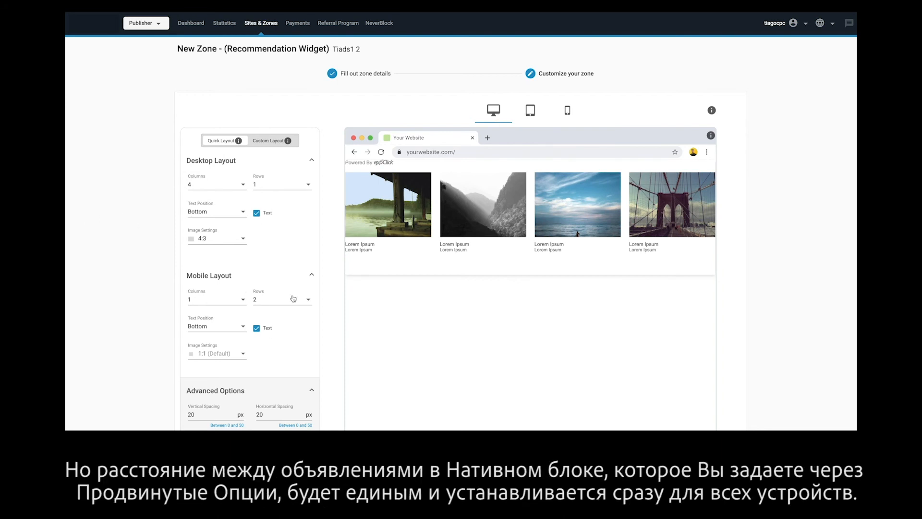
- Set the vertical and horizontal ad spacing to 10 px and check it in the mobile and desktop previews
{"action": "scroll", "coordinate": [290, 297], "scroll_direction": "down", "scroll_amount": 3}
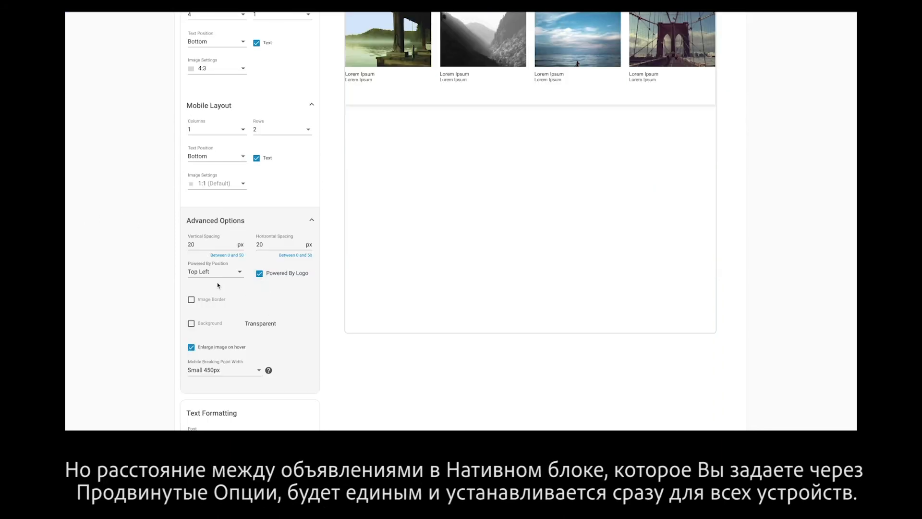
{"action": "left_click", "coordinate": [207, 244]}
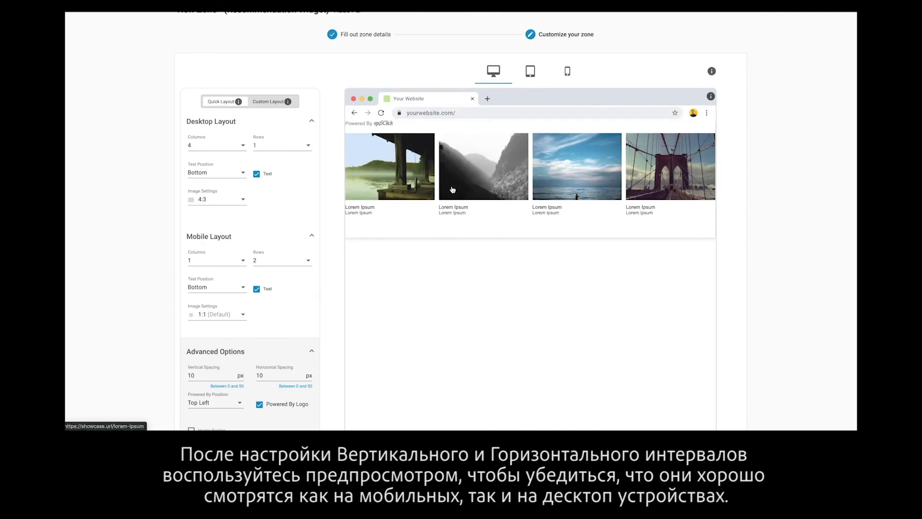
{"action": "left_click", "coordinate": [567, 71]}
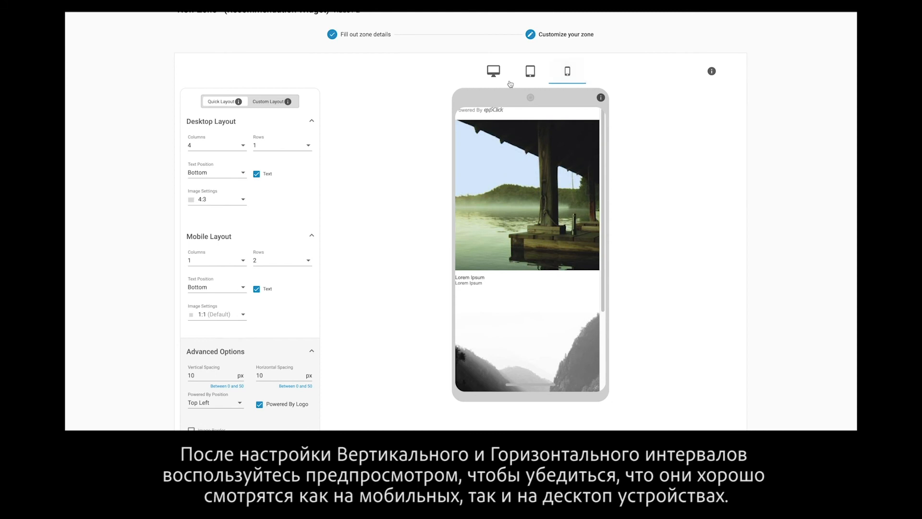
{"action": "left_click", "coordinate": [493, 72]}
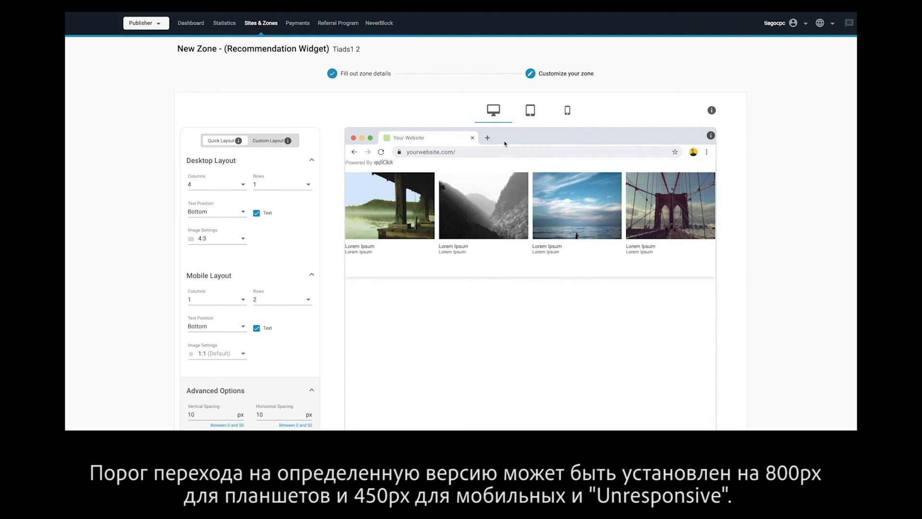
- Preview the zone on a tablet and set the mobile breaking point width to Medium 800px
{"action": "left_click", "coordinate": [530, 111]}
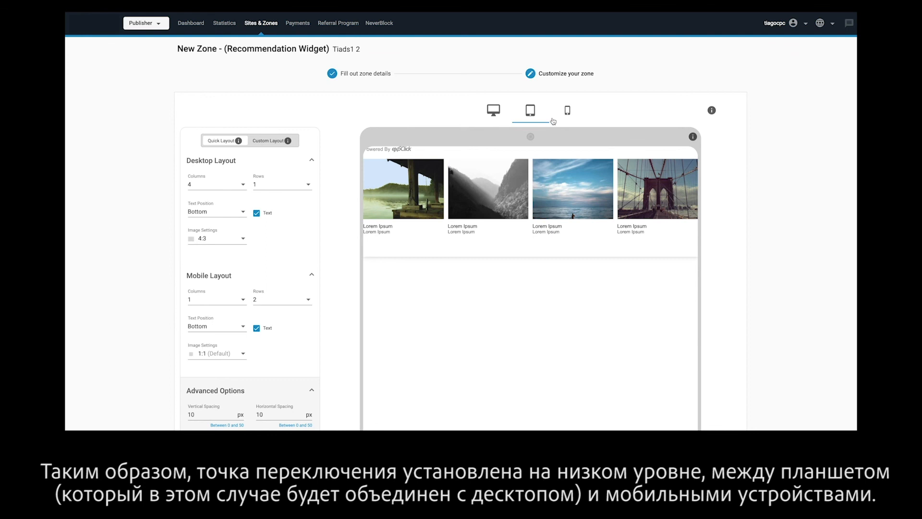
{"action": "scroll", "coordinate": [247, 330], "scroll_direction": "down", "scroll_amount": 5}
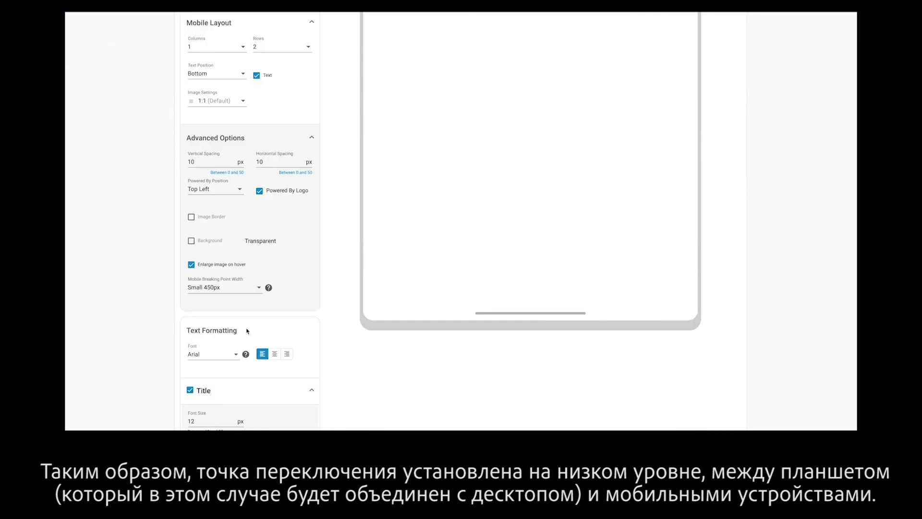
{"action": "left_click", "coordinate": [255, 289]}
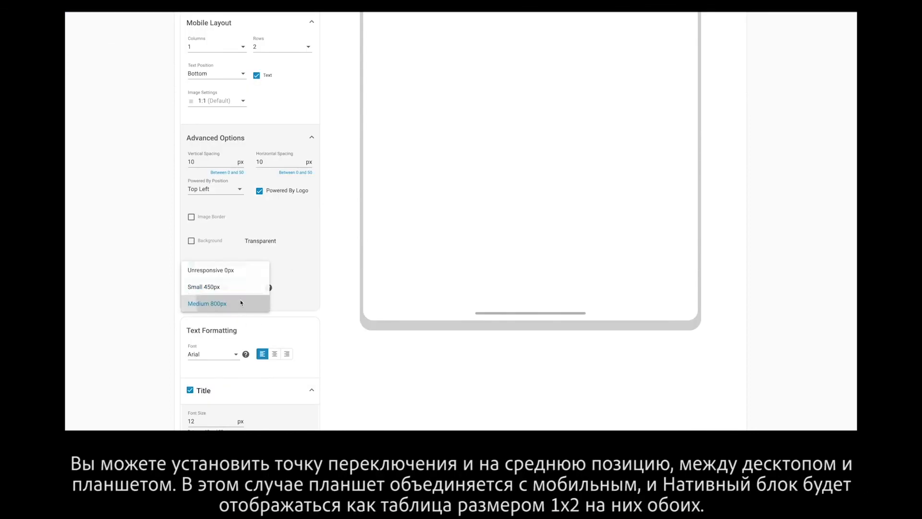
{"action": "left_click", "coordinate": [242, 301]}
- Compare how the zone displays in the desktop, tablet and mobile previews
{"action": "scroll", "coordinate": [552, 192], "scroll_direction": "up", "scroll_amount": 5}
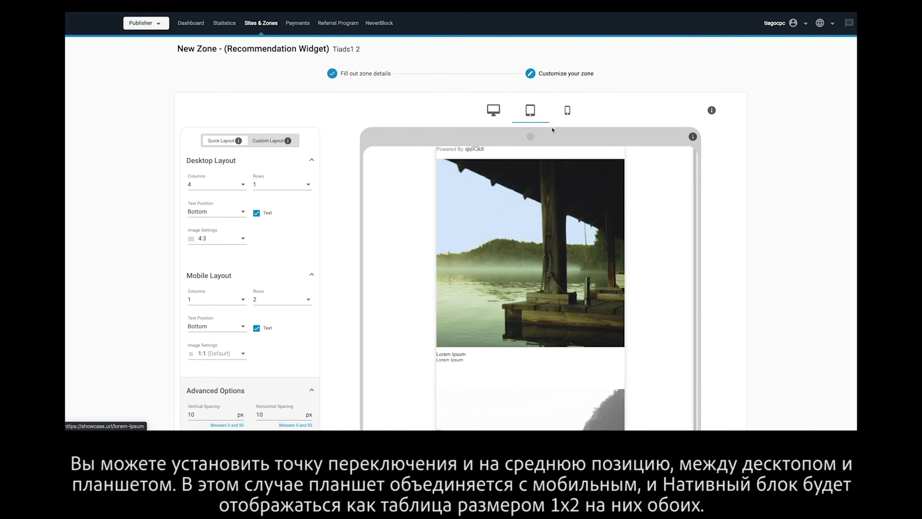
{"action": "left_click", "coordinate": [498, 114]}
{"action": "left_click", "coordinate": [523, 118]}
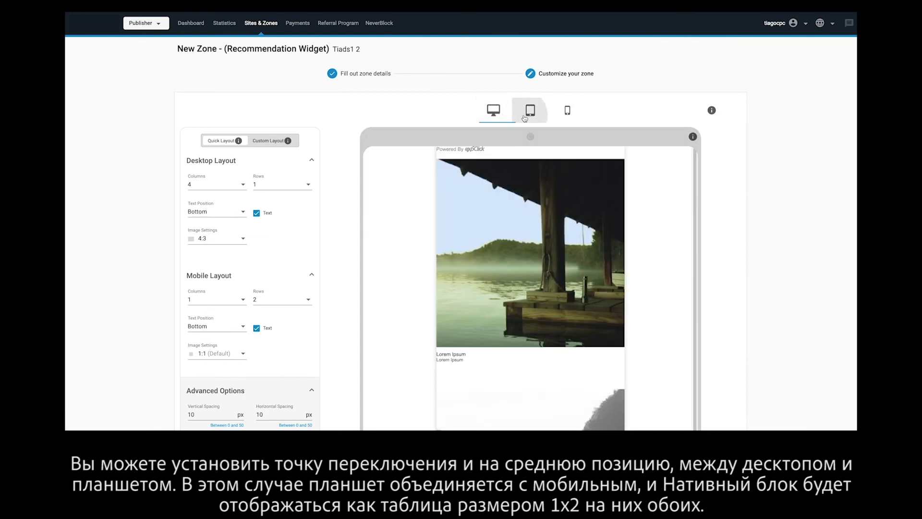
{"action": "left_click", "coordinate": [567, 113]}
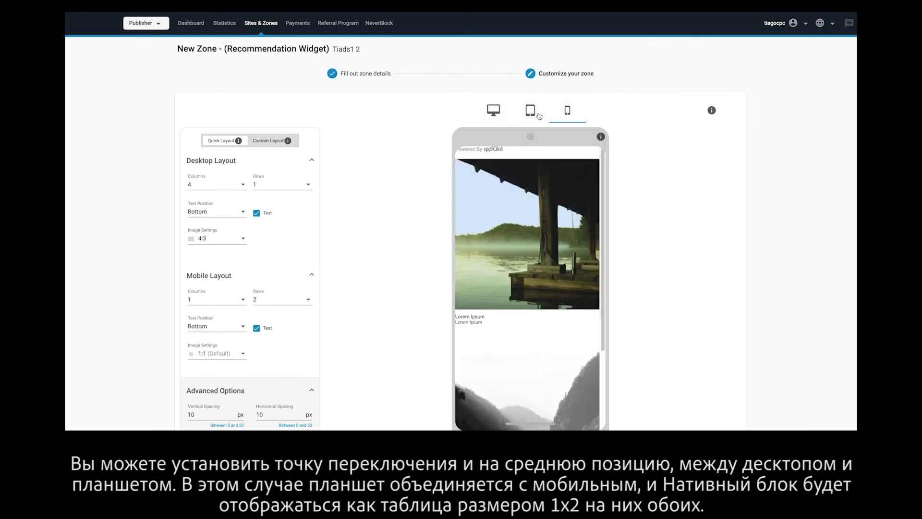
- Set the Mobile Layout columns to 2 and check the zone in the tablet and mobile previews
{"action": "left_click", "coordinate": [536, 115]}
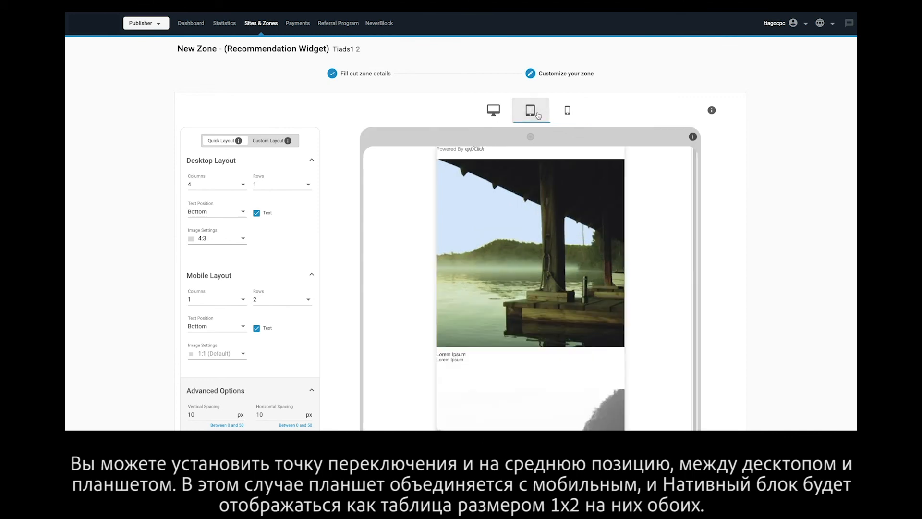
{"action": "left_click", "coordinate": [487, 116]}
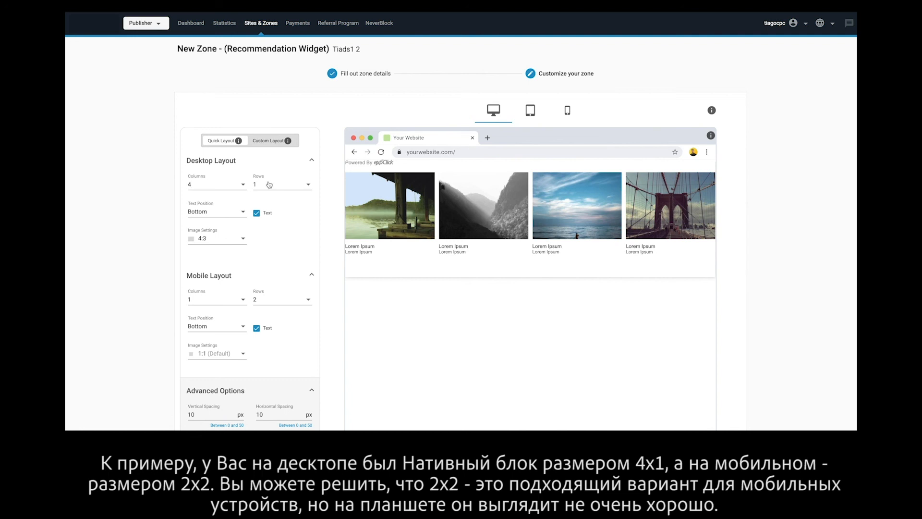
{"action": "left_click", "coordinate": [241, 299]}
{"action": "left_click", "coordinate": [224, 315]}
{"action": "left_click", "coordinate": [536, 113]}
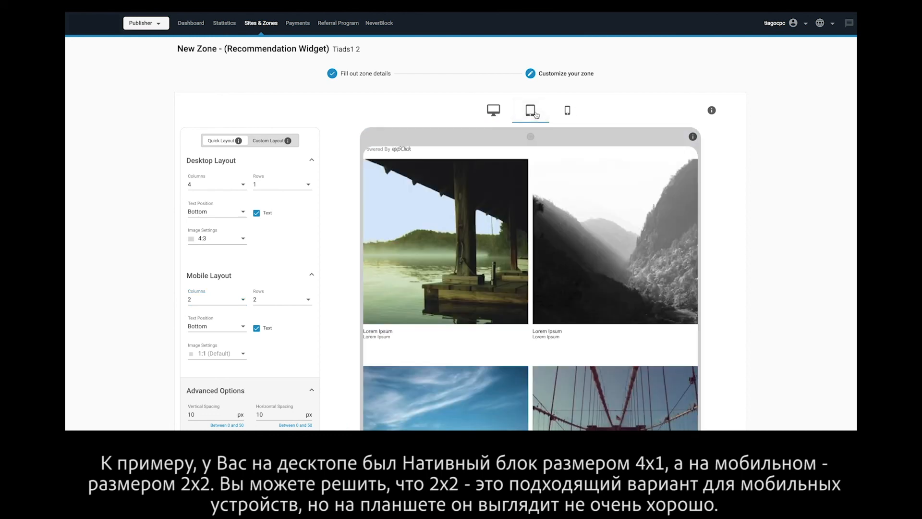
{"action": "left_click", "coordinate": [567, 113]}
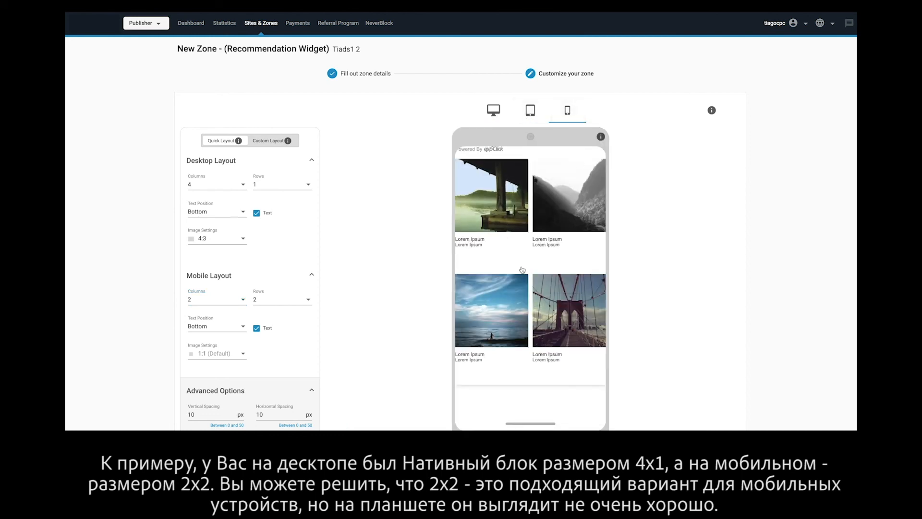
- Compare the zone's layout between the tablet and desktop previews
{"action": "left_click", "coordinate": [531, 111]}
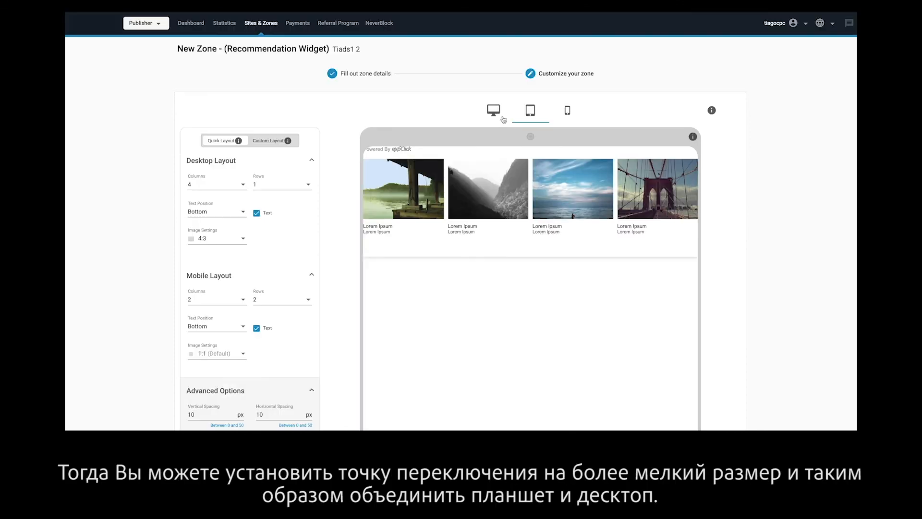
{"action": "left_click", "coordinate": [493, 111]}
{"action": "left_click", "coordinate": [532, 111]}
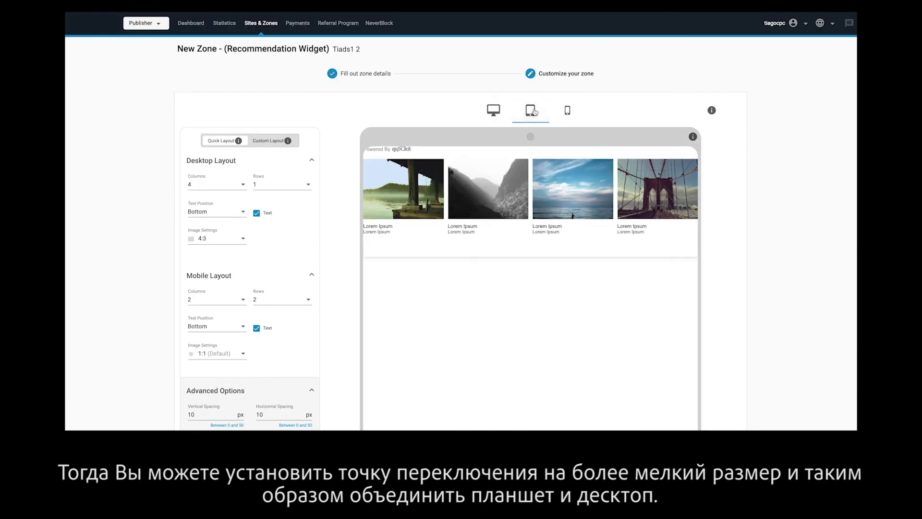